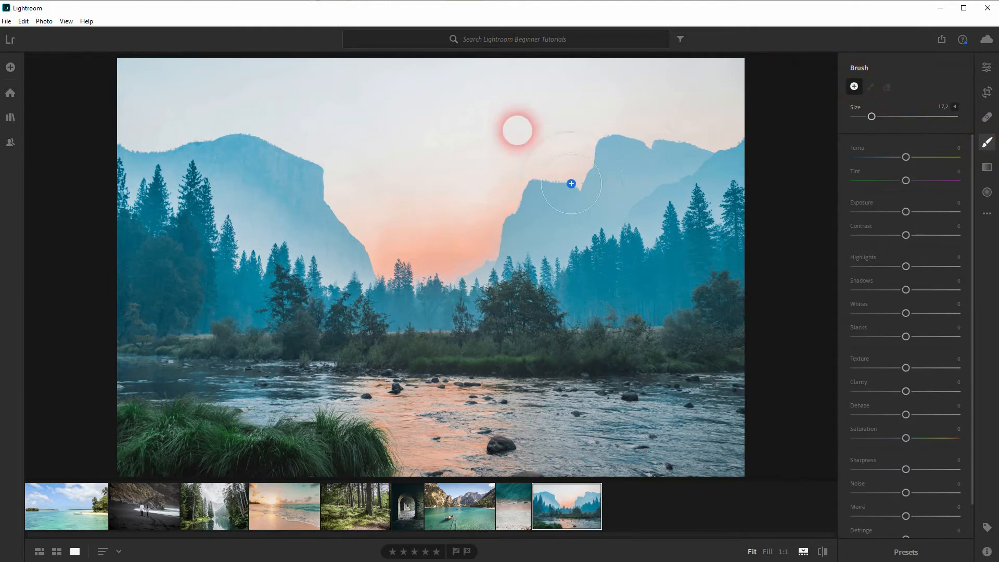
- Set the brush size to 21 and review its feather, flow, density and Auto Mask options
scroll(456, 164, "down", 1)
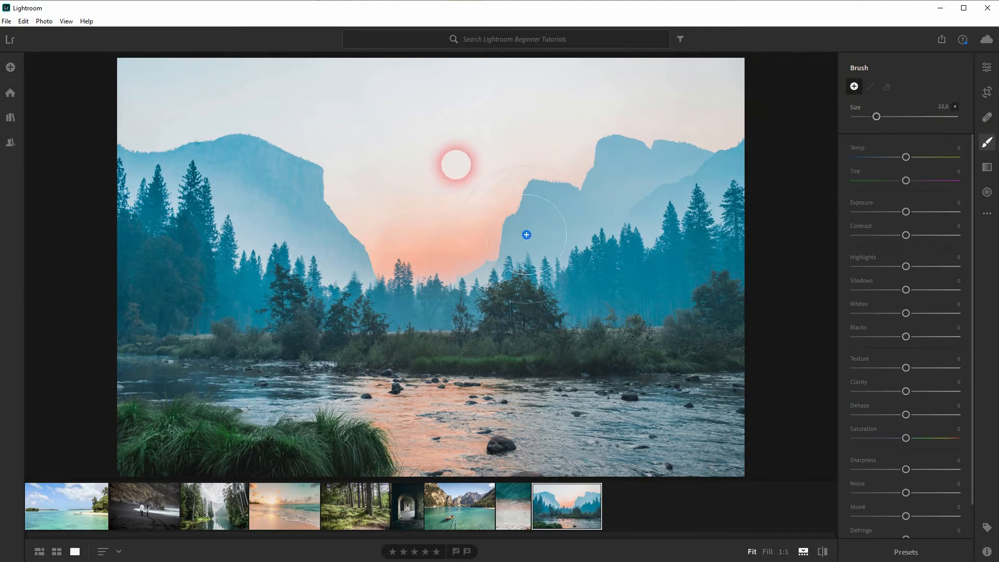
mouse_move(875, 117)
left_mouse_down()
mouse_move(934, 122)
mouse_move(885, 123)
left_mouse_up()
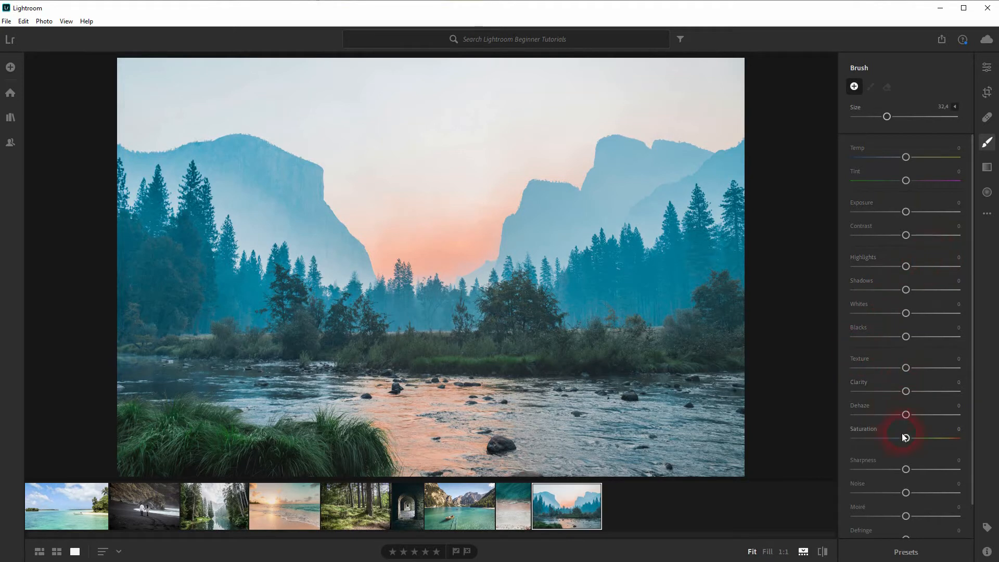
left_click(955, 106)
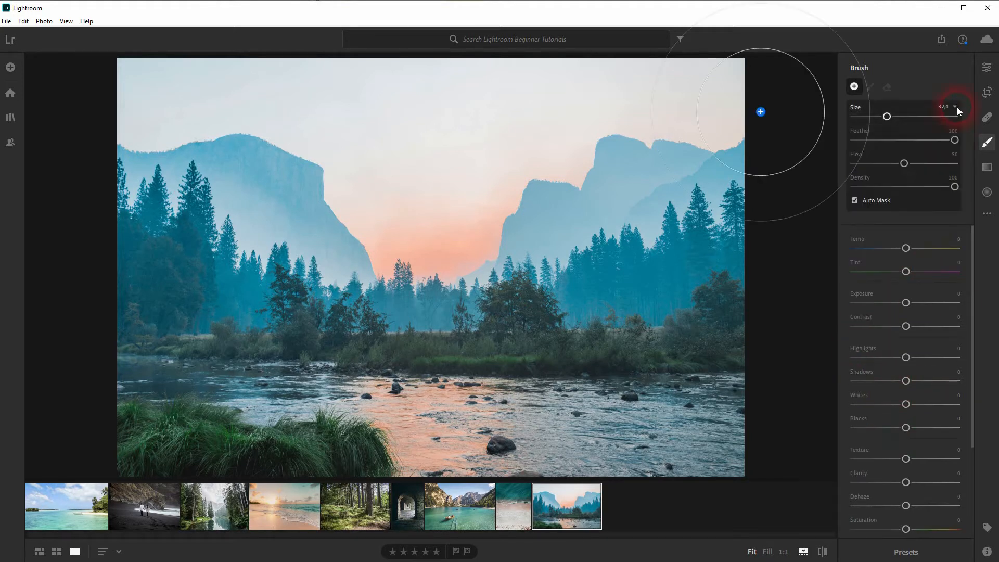
mouse_move(954, 140)
left_mouse_down()
mouse_move(903, 139)
mouse_move(951, 141)
left_mouse_up()
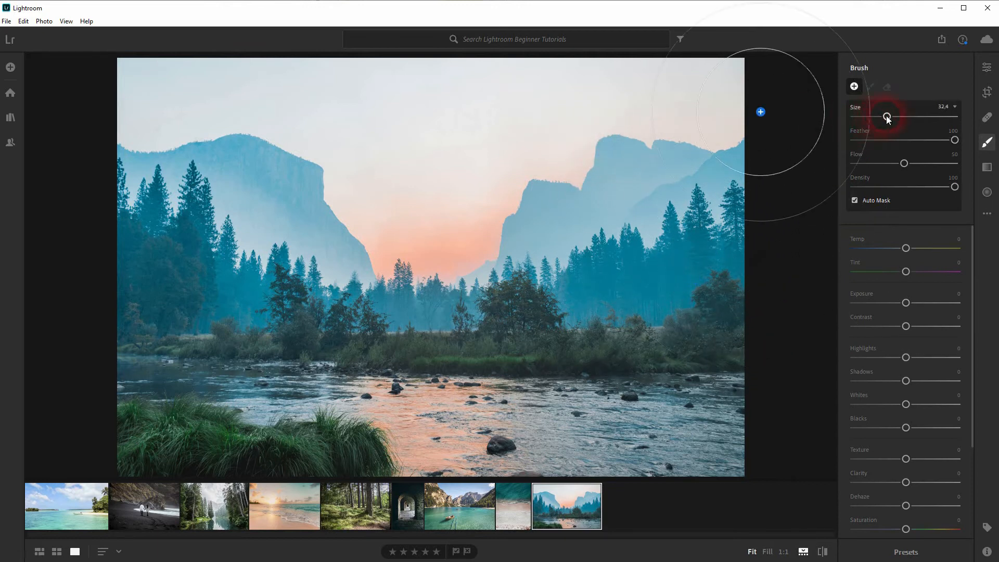
left_click_drag(888, 117, 875, 117)
left_click_drag(671, 111, 684, 111)
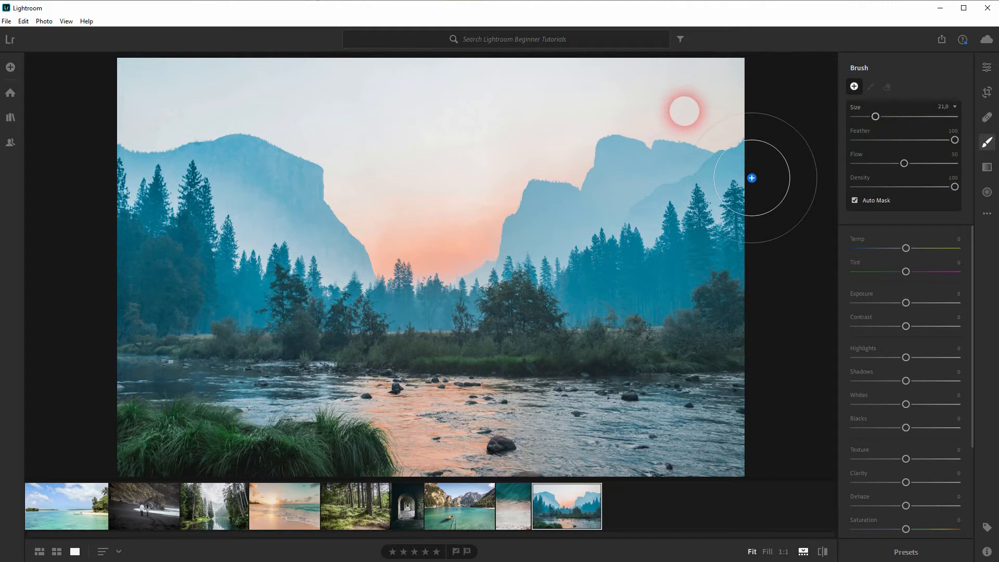
left_click(954, 106)
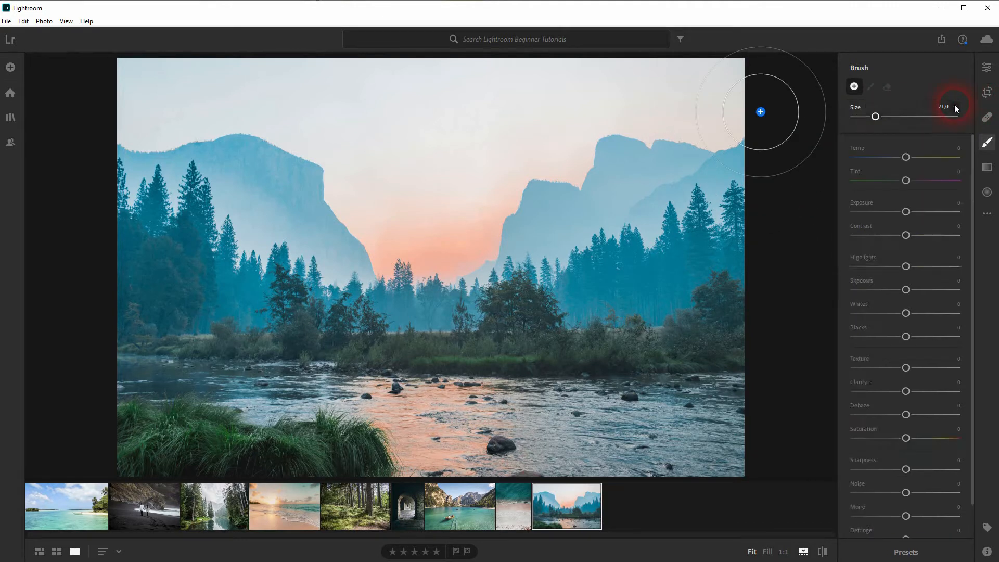
mouse_move(545, 217)
left_mouse_down()
mouse_move(564, 194)
mouse_move(519, 179)
mouse_move(465, 252)
mouse_move(521, 190)
mouse_move(479, 214)
mouse_move(510, 165)
mouse_move(537, 209)
mouse_move(508, 221)
left_mouse_up()
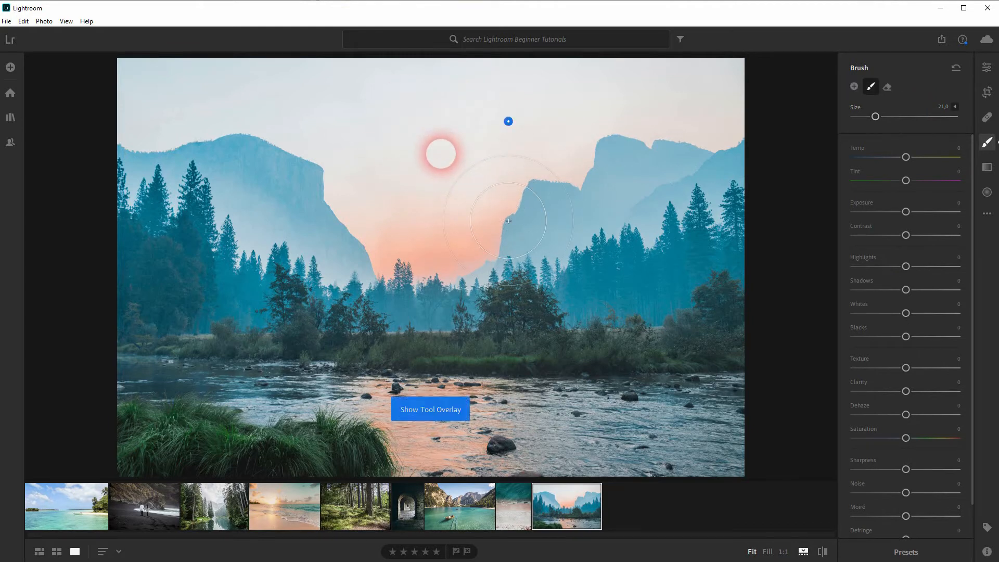
left_click(431, 410)
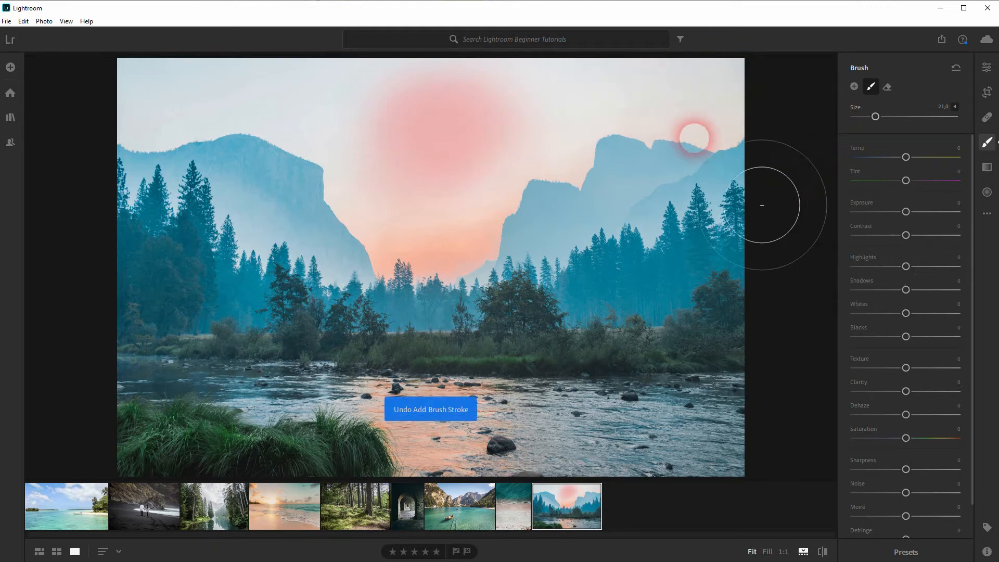
key("ctrl+z")
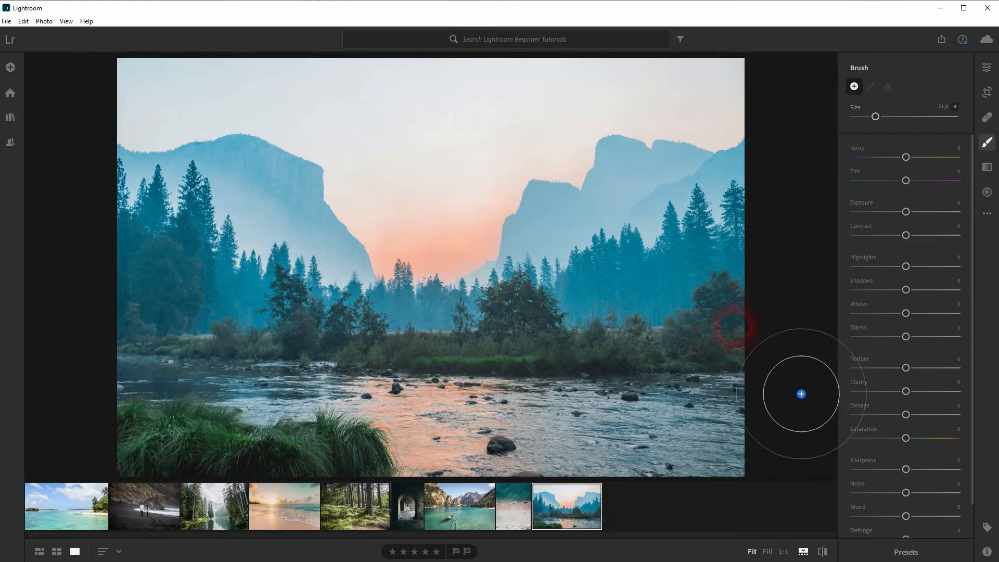
- Paint a brush mask over the shrubs and trees along the far riverbank across the photo
mouse_move(737, 345)
left_mouse_down()
mouse_move(735, 333)
mouse_move(741, 354)
mouse_move(619, 364)
mouse_move(704, 340)
mouse_move(554, 339)
left_mouse_up()
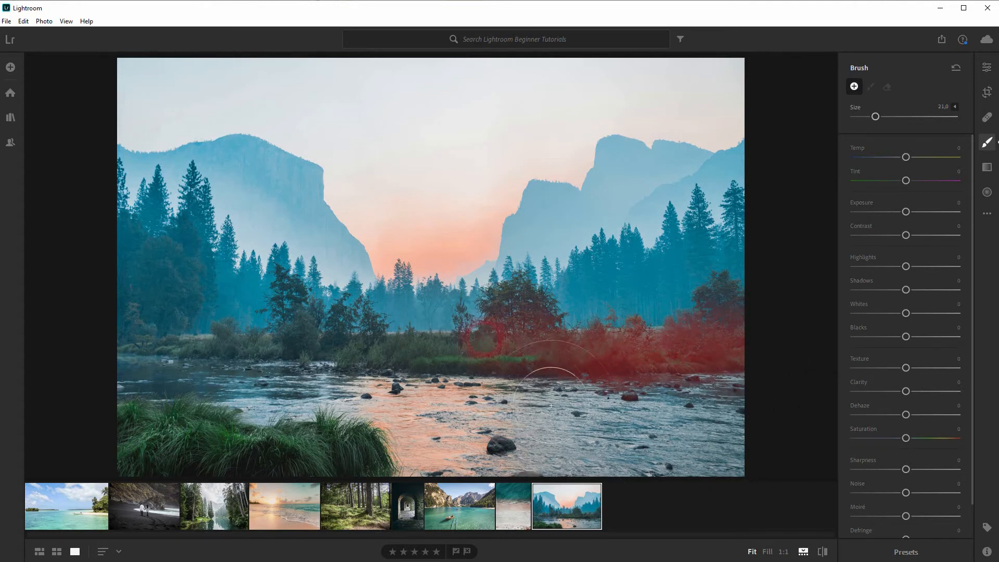
mouse_move(394, 408)
left_mouse_down()
mouse_move(196, 409)
mouse_move(328, 408)
mouse_move(258, 402)
mouse_move(241, 413)
left_mouse_up()
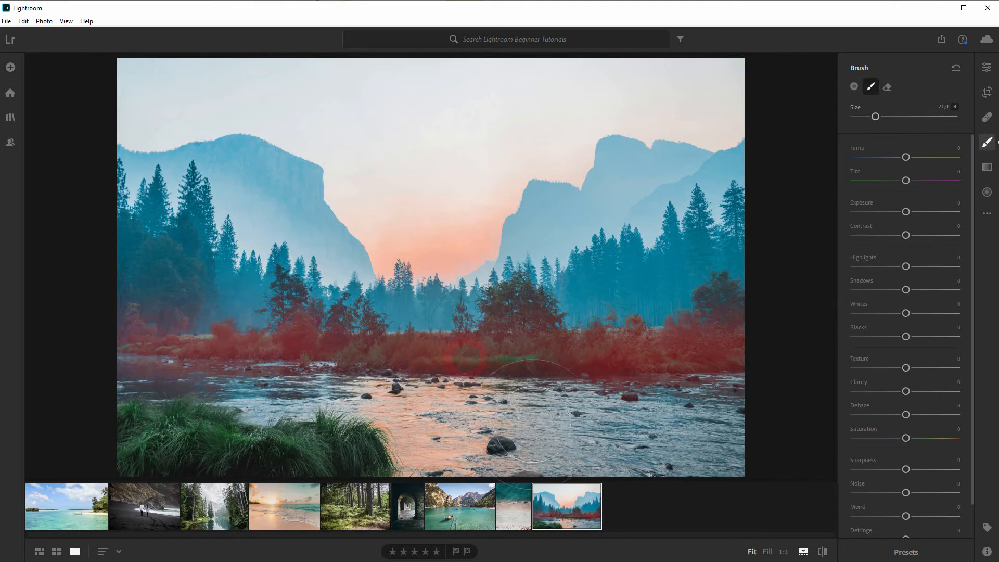
mouse_move(550, 420)
left_mouse_down()
mouse_move(583, 399)
mouse_move(575, 359)
left_mouse_up()
mouse_move(699, 415)
left_mouse_down()
mouse_move(771, 394)
mouse_move(783, 361)
mouse_move(803, 377)
mouse_move(800, 405)
left_mouse_up()
left_click_drag(321, 369, 361, 389)
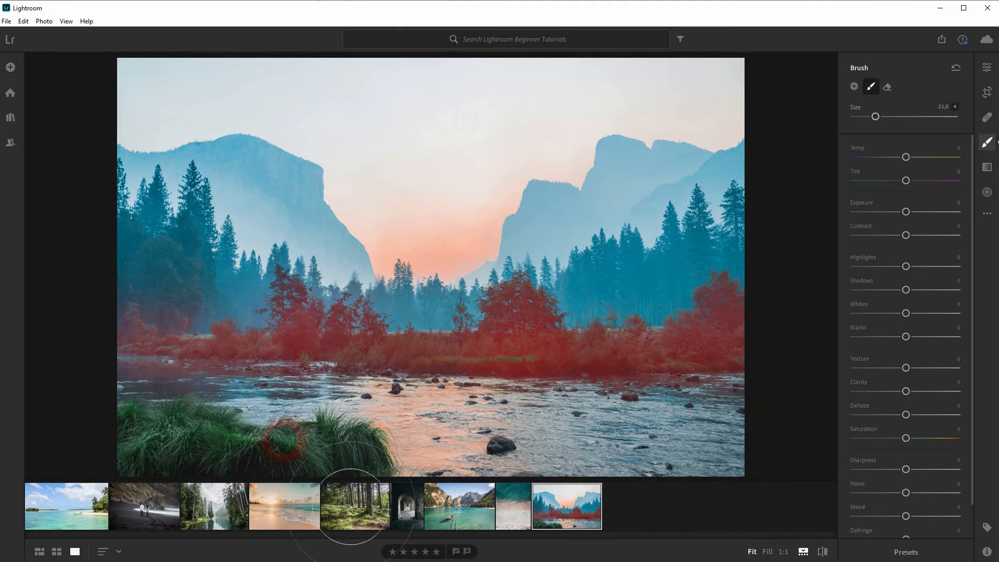
- Extend the vegetation mask over the grass in the foreground and hide the mask overlay
left_click_drag(349, 443, 244, 448)
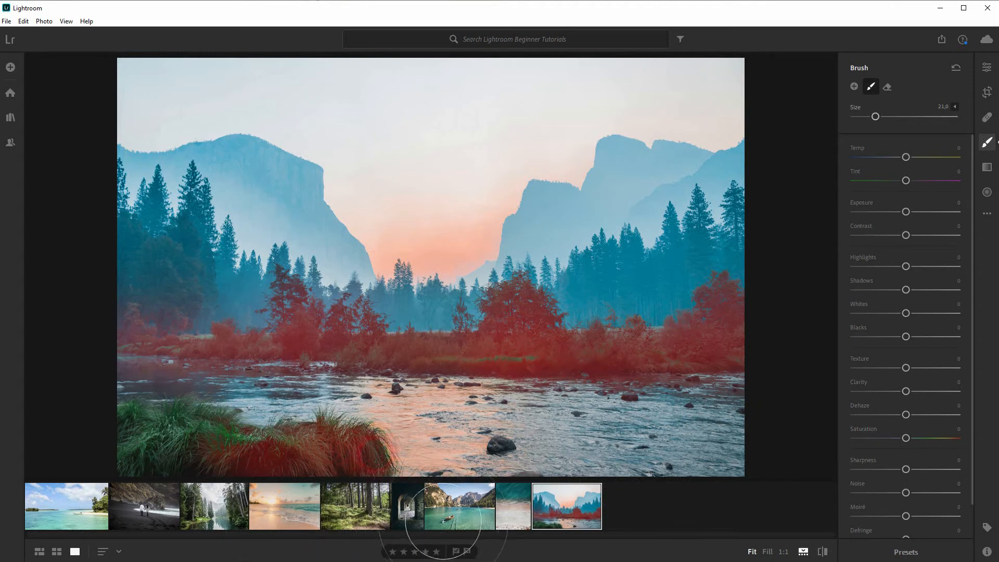
mouse_move(305, 503)
left_mouse_down()
mouse_move(196, 435)
mouse_move(228, 500)
mouse_move(205, 479)
mouse_move(354, 502)
mouse_move(458, 541)
mouse_move(353, 504)
left_mouse_up()
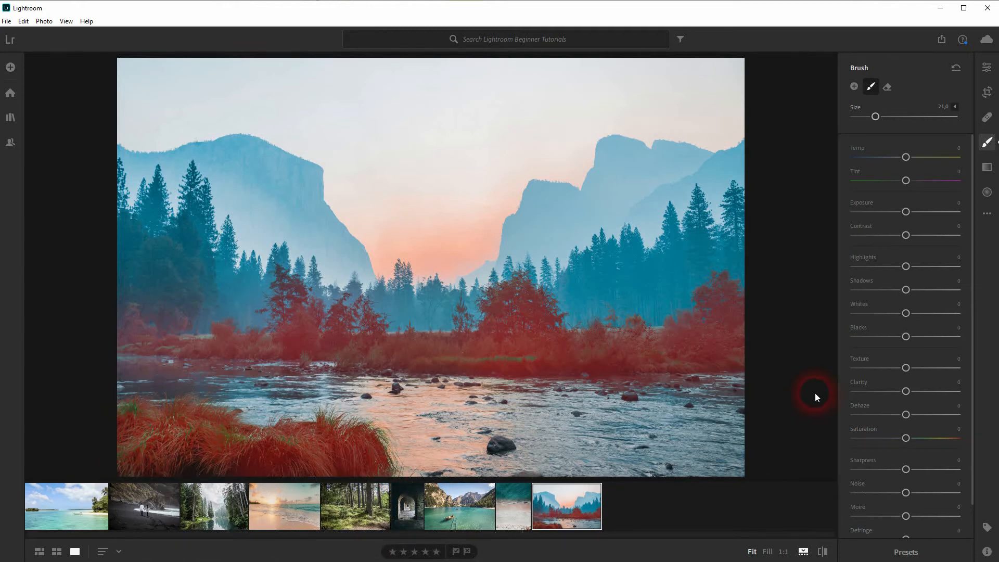
key("h")
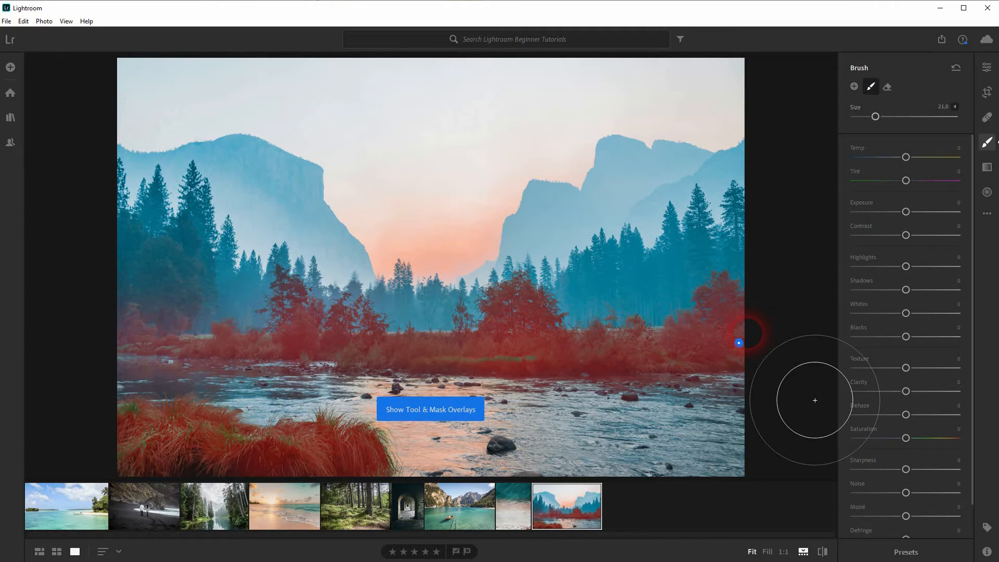
key("h")
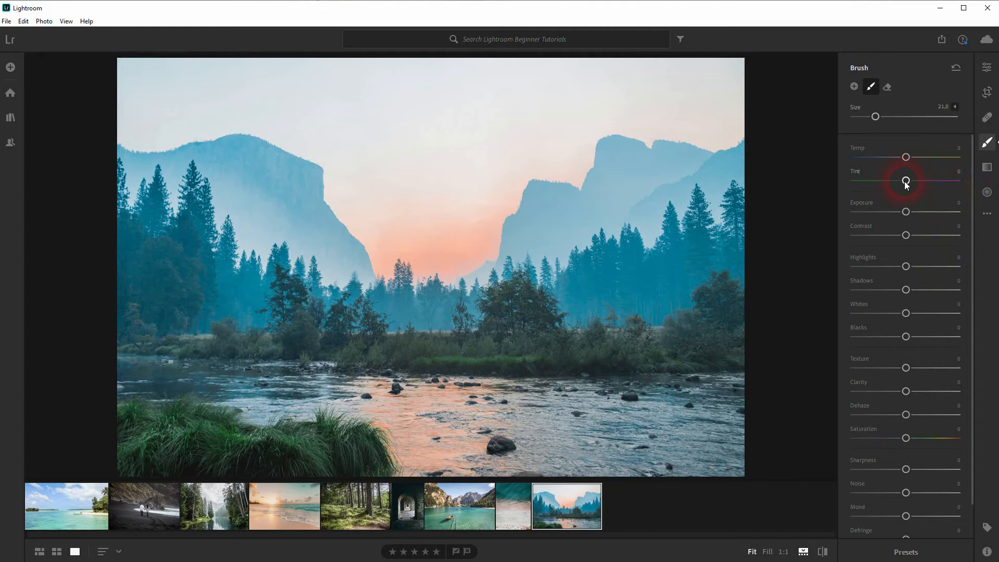
- Set the vegetation mask's tint to -100 and temperature to +65, with the mask overlay hidden
key("h")
key("o")
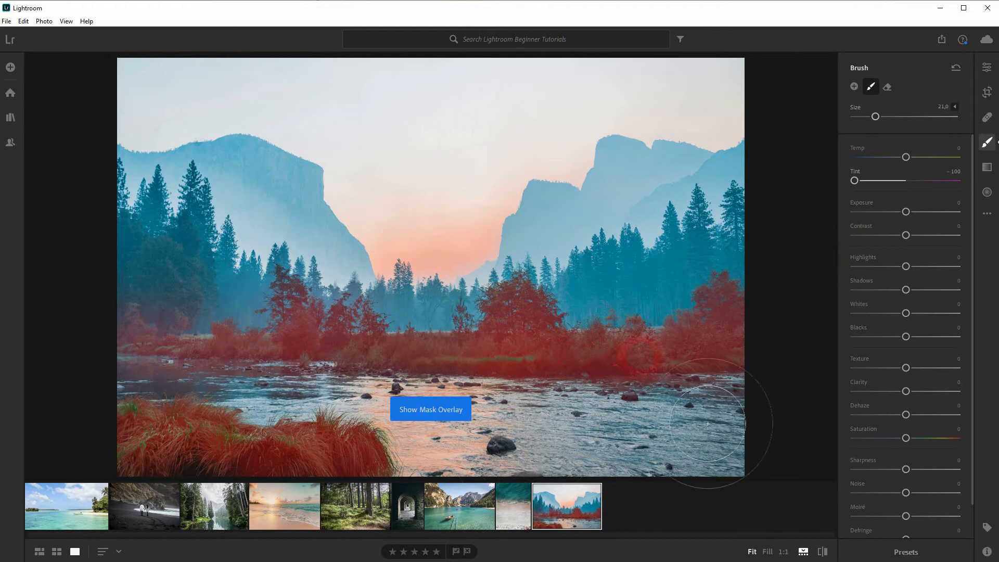
key("h")
key("h")
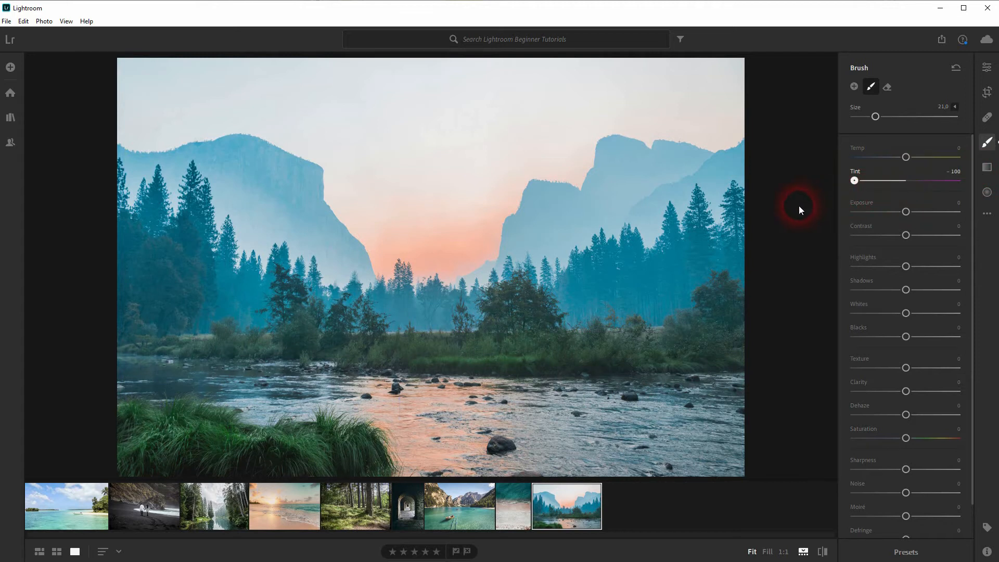
left_click_drag(905, 157, 849, 158)
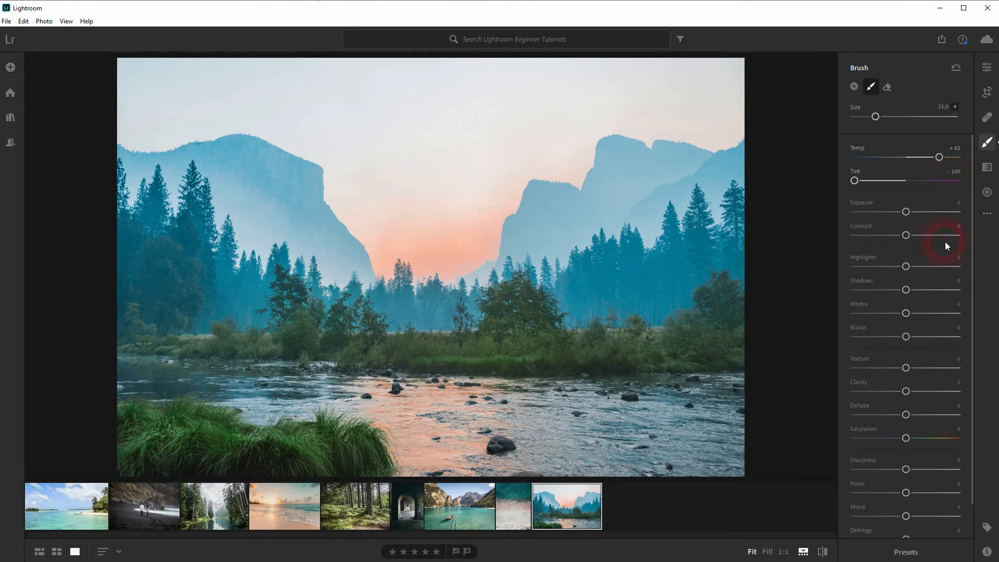
- Apply a green colour to the vegetation mask and set its saturation to +29
scroll(936, 349, "down", 1)
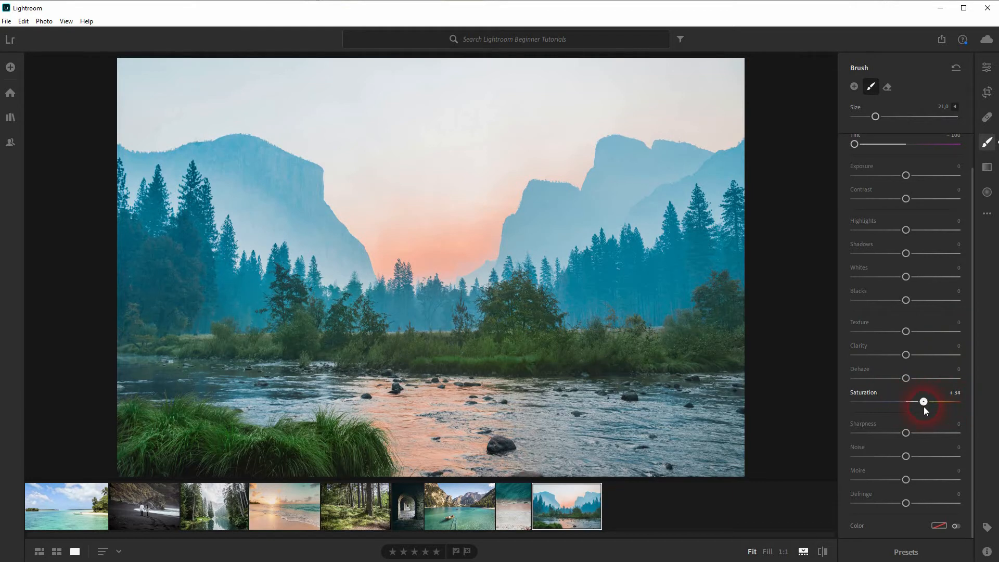
left_click(956, 526)
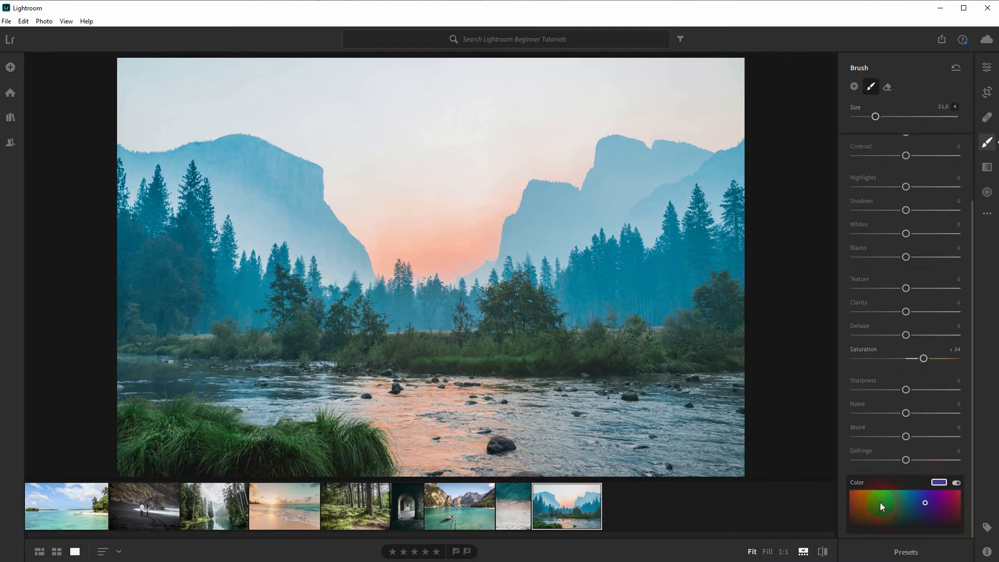
left_click(887, 502)
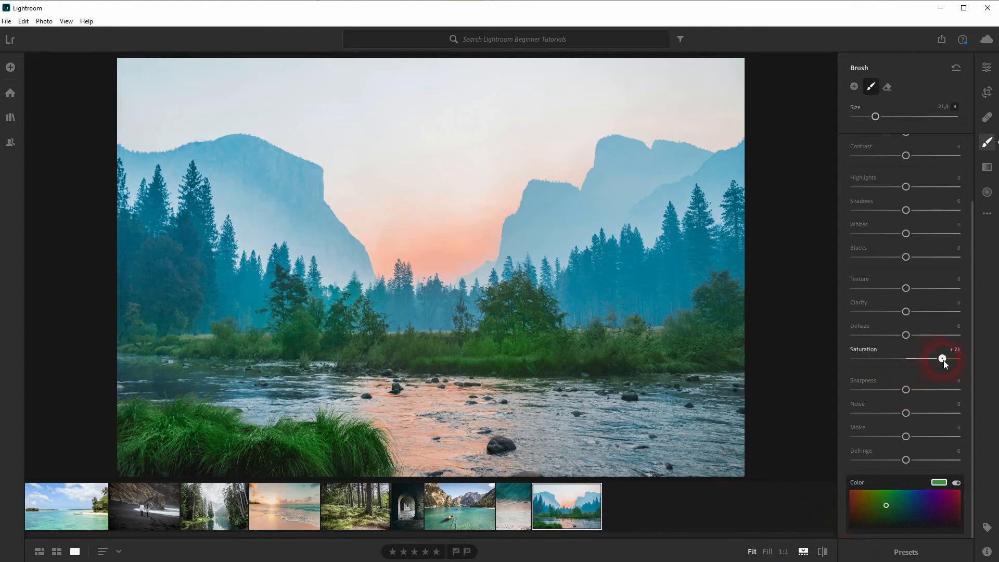
scroll(921, 365, "up", 3)
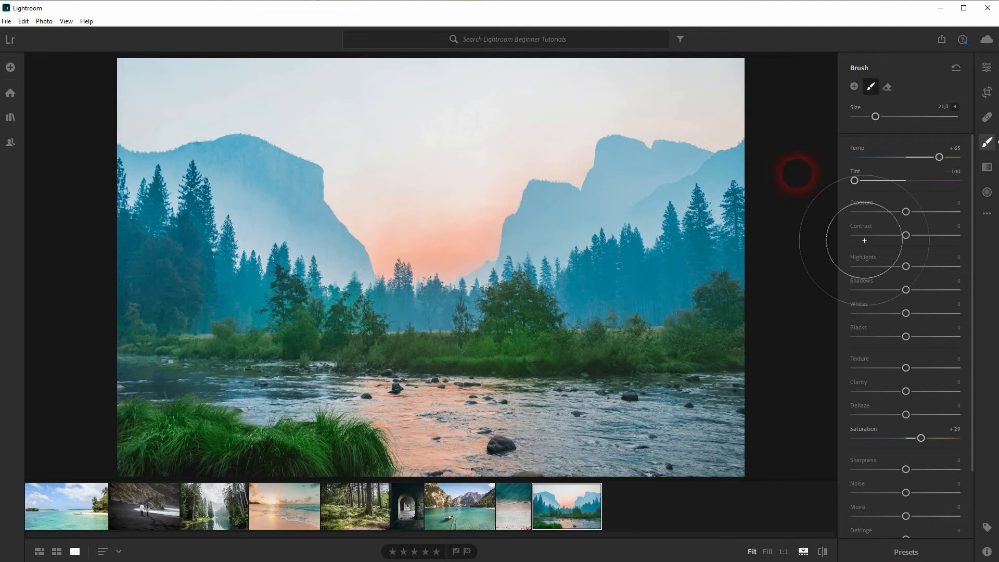
- Paint a new brush mask over the mountains on both sides of the valley and hide its overlay
left_click(855, 86)
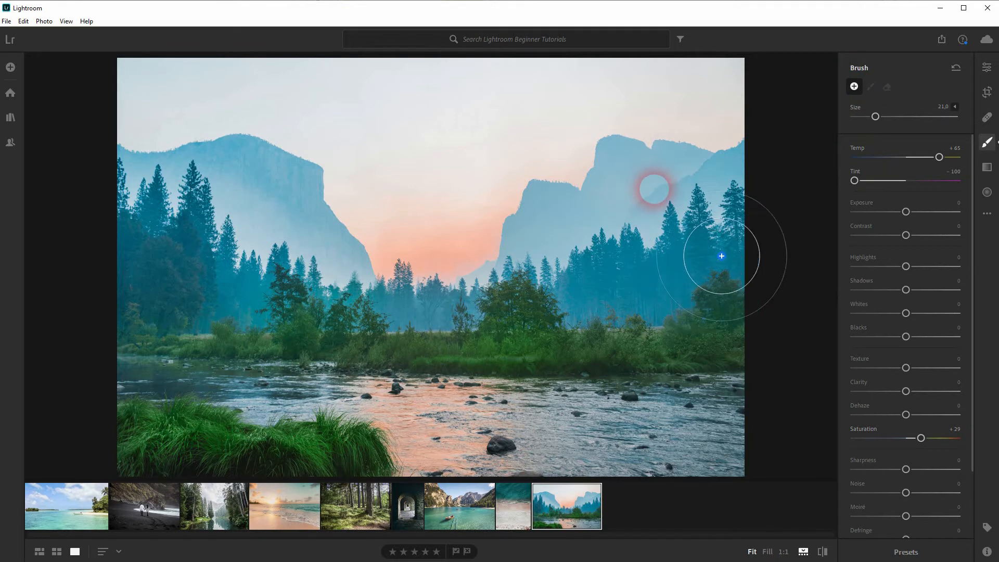
key("o")
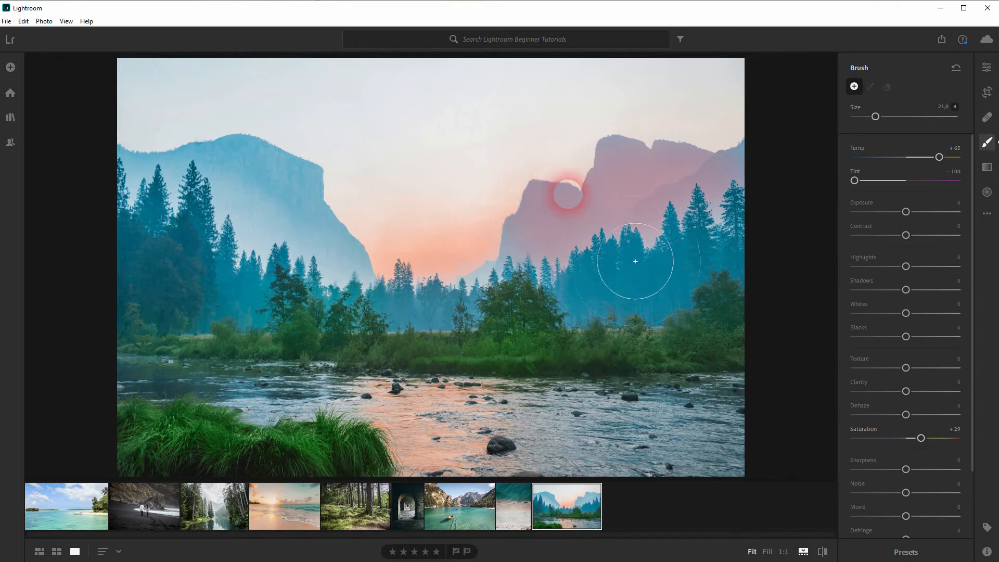
mouse_move(577, 312)
left_mouse_down()
mouse_move(538, 334)
mouse_move(533, 349)
left_mouse_up()
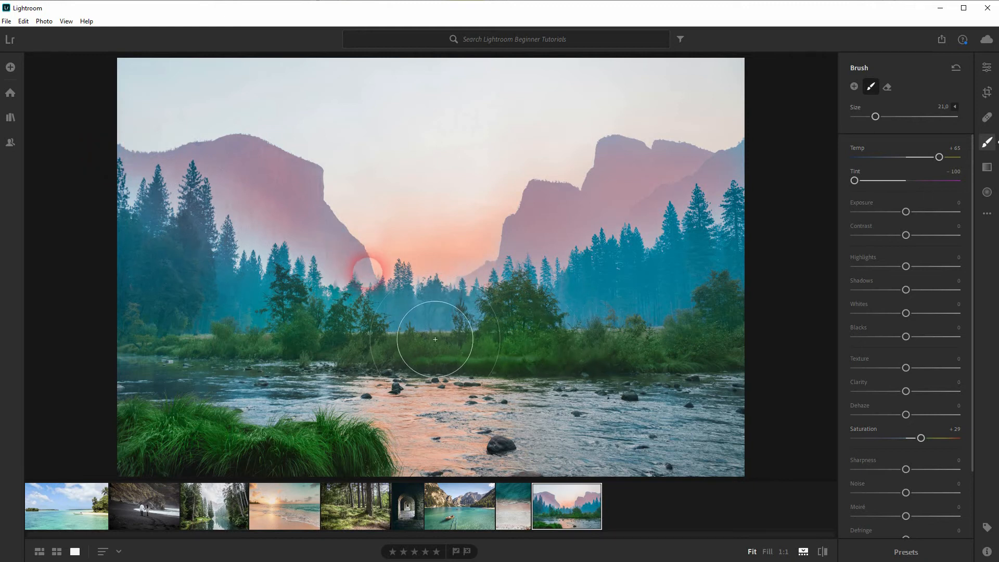
key("o")
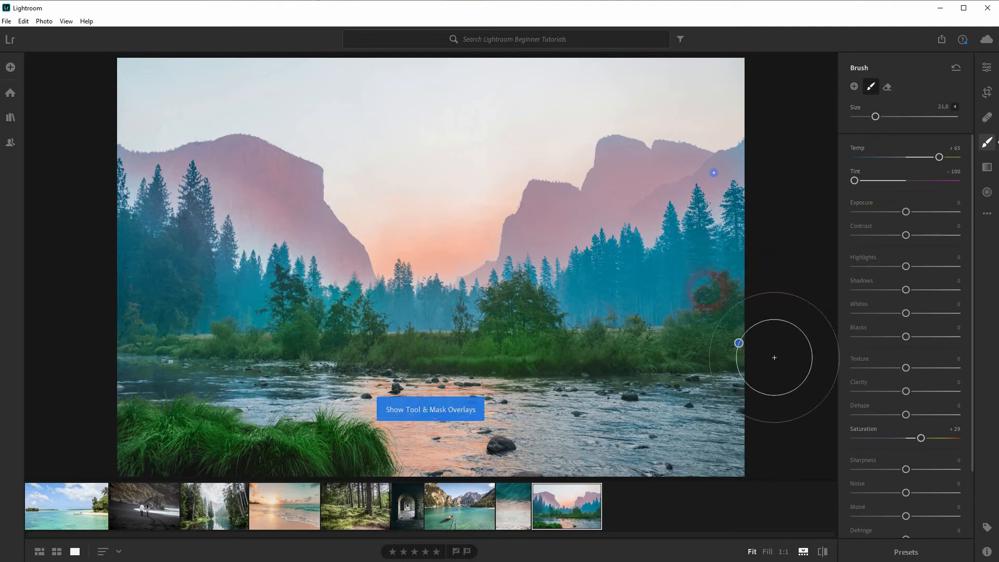
key("o")
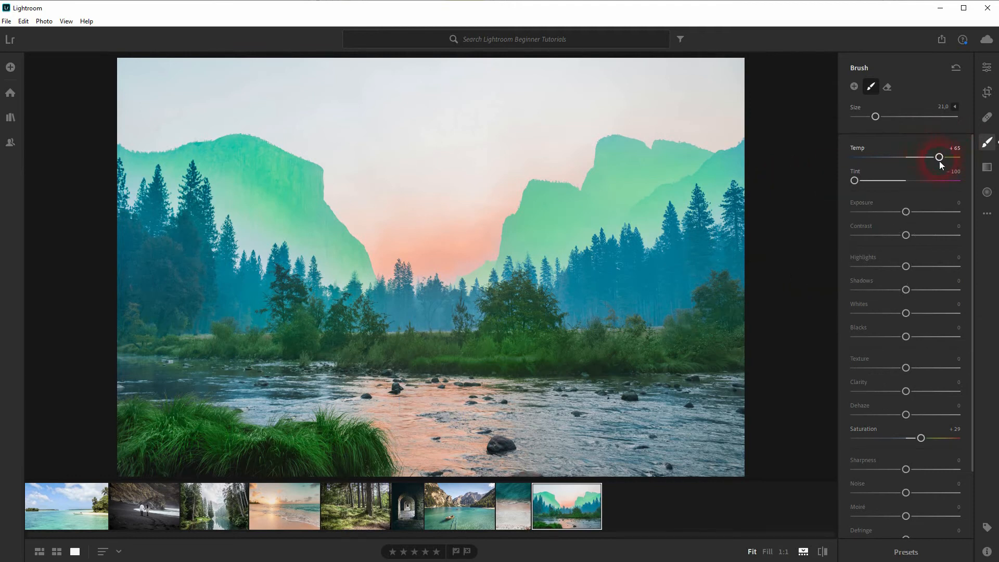
- Set the mountain mask's temperature to -38, tint to +6 and saturation to +89
left_click_drag(941, 157, 864, 183)
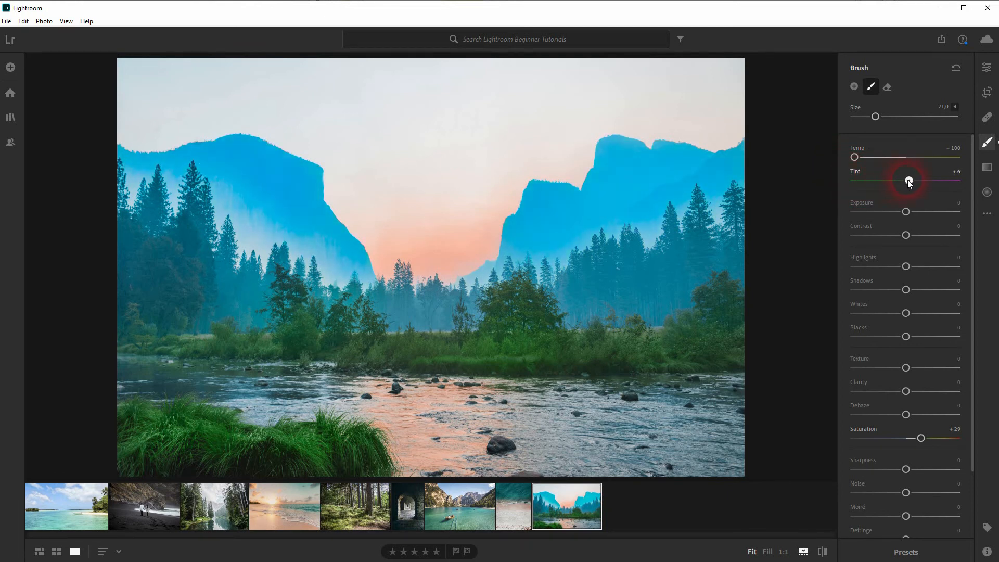
left_click_drag(854, 158, 885, 158)
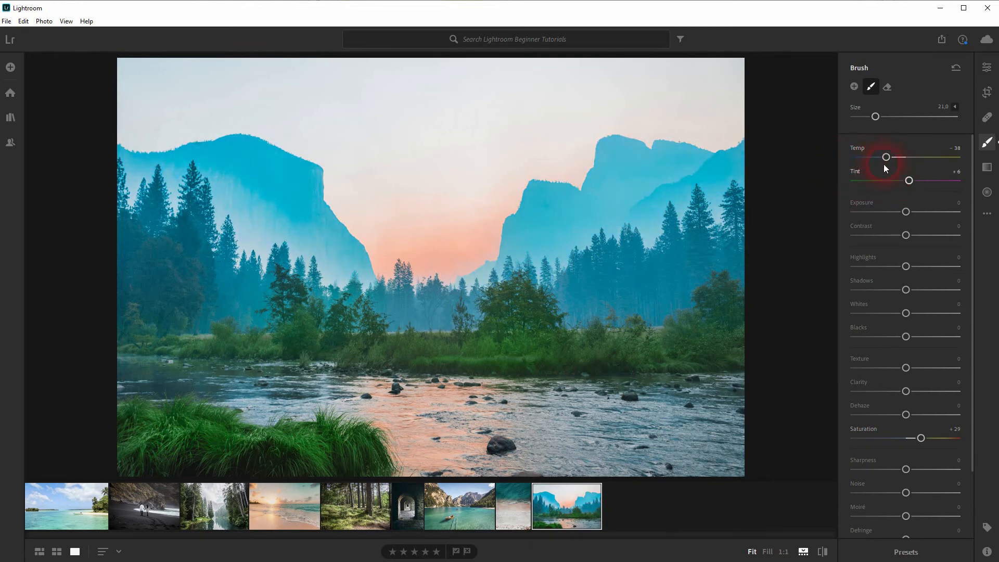
left_click_drag(915, 440, 947, 446)
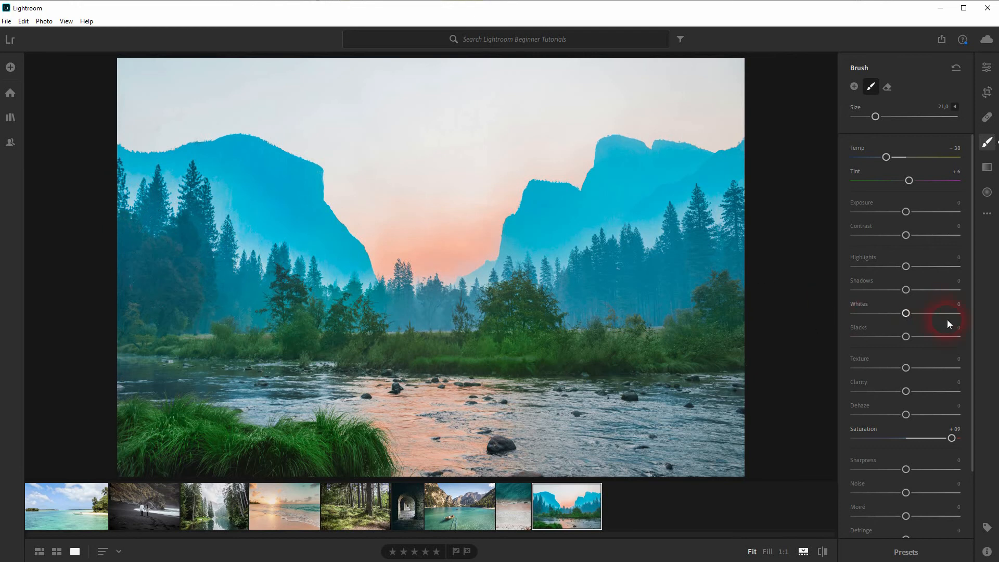
- Apply a blue colour to the mountain mask and set its saturation to +31
scroll(892, 420, "down", 3)
left_click(914, 507)
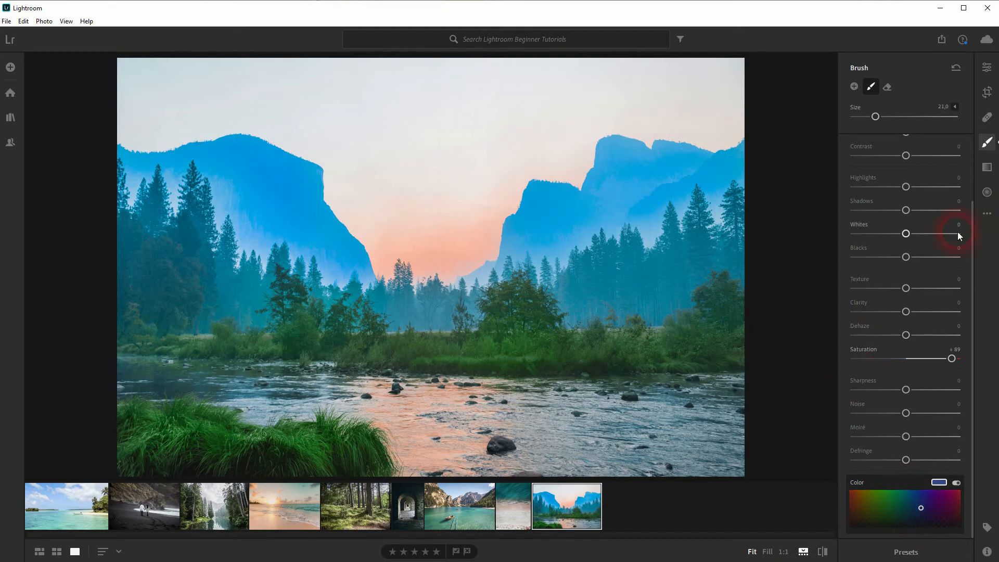
scroll(910, 229, "up", 3)
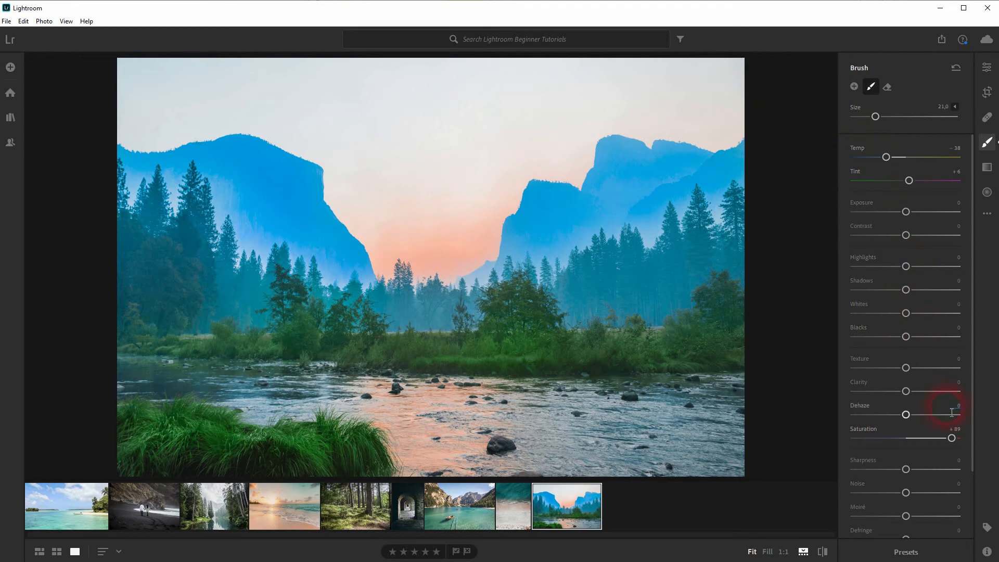
left_click_drag(951, 439, 922, 442)
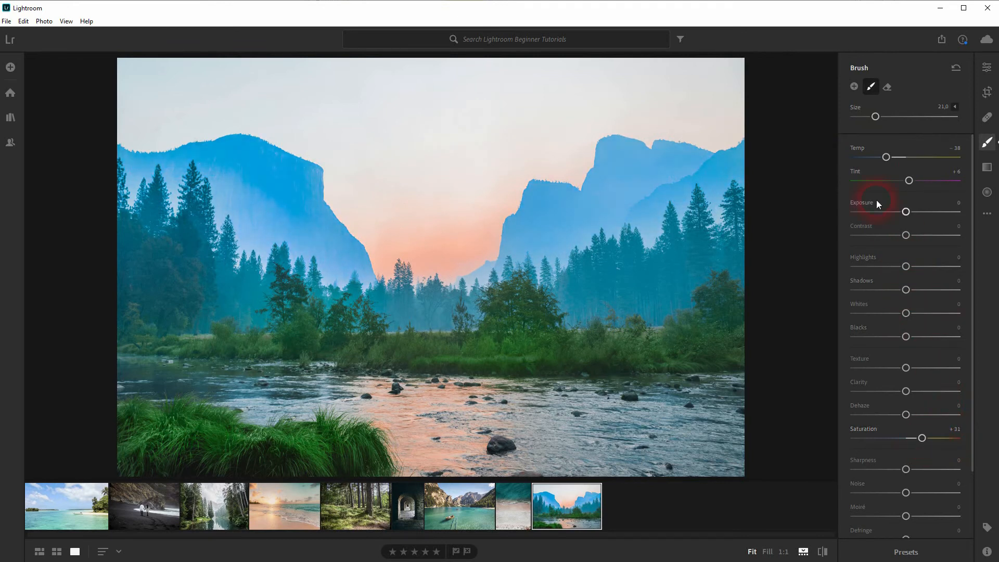
- Paint a new brush mask over the whole sky between and above the mountains, and hide its overlay
left_click(854, 87)
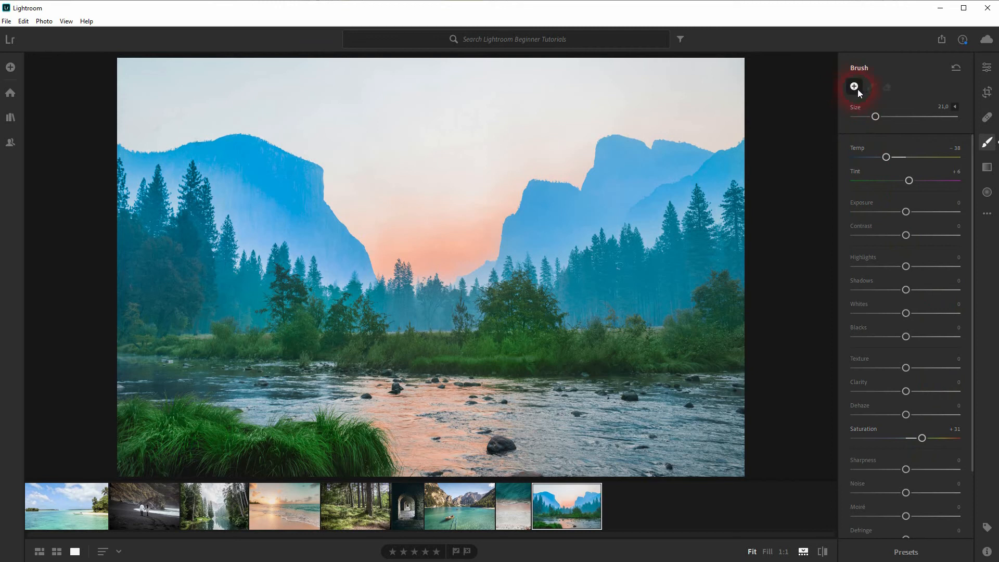
key("h")
key("o")
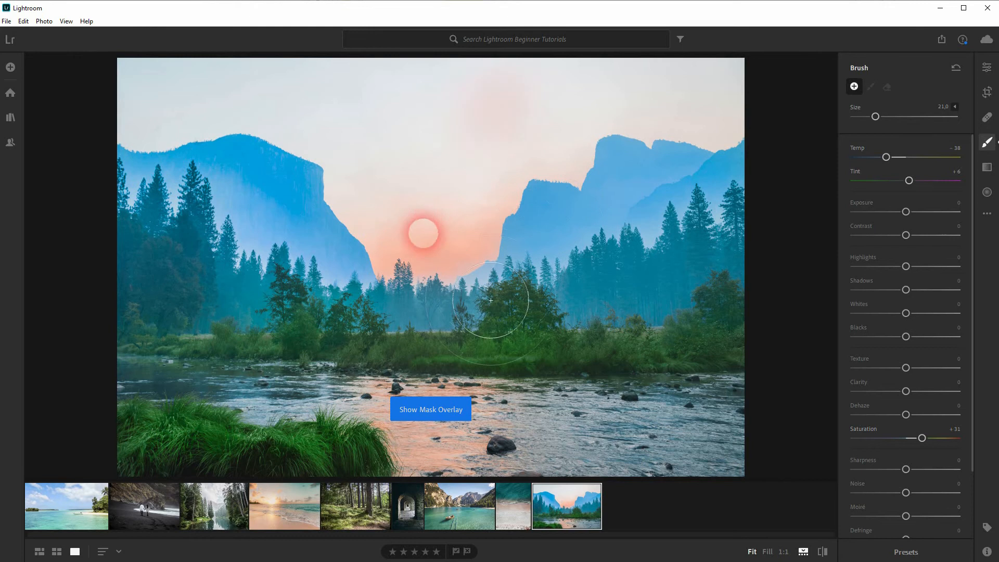
mouse_move(631, 203)
left_mouse_down()
mouse_move(594, 174)
mouse_move(715, 140)
mouse_move(708, 168)
mouse_move(764, 136)
mouse_move(810, 156)
mouse_move(800, 128)
mouse_move(776, 206)
mouse_move(783, 195)
mouse_move(725, 182)
mouse_move(705, 192)
mouse_move(677, 177)
mouse_move(769, 128)
mouse_move(704, 145)
mouse_move(397, 162)
mouse_move(514, 129)
mouse_move(183, 130)
mouse_move(467, 152)
mouse_move(196, 146)
mouse_move(486, 150)
mouse_move(575, 132)
mouse_move(580, 142)
mouse_move(435, 180)
mouse_move(481, 195)
mouse_move(471, 255)
mouse_move(434, 255)
mouse_move(415, 237)
mouse_move(394, 238)
mouse_move(444, 327)
mouse_move(403, 230)
mouse_move(373, 204)
mouse_move(410, 220)
mouse_move(298, 188)
mouse_move(342, 187)
mouse_move(293, 182)
mouse_move(271, 195)
mouse_move(285, 204)
mouse_move(254, 194)
mouse_move(192, 208)
mouse_move(234, 194)
mouse_move(192, 194)
mouse_move(154, 171)
mouse_move(196, 186)
mouse_move(206, 161)
mouse_move(238, 182)
mouse_move(335, 149)
mouse_move(417, 175)
mouse_move(456, 270)
mouse_move(481, 275)
mouse_move(501, 323)
mouse_move(532, 296)
mouse_move(533, 304)
mouse_move(544, 294)
mouse_move(546, 310)
mouse_move(597, 219)
mouse_move(643, 254)
mouse_move(683, 174)
mouse_move(794, 164)
mouse_move(440, 158)
mouse_move(357, 104)
left_mouse_up()
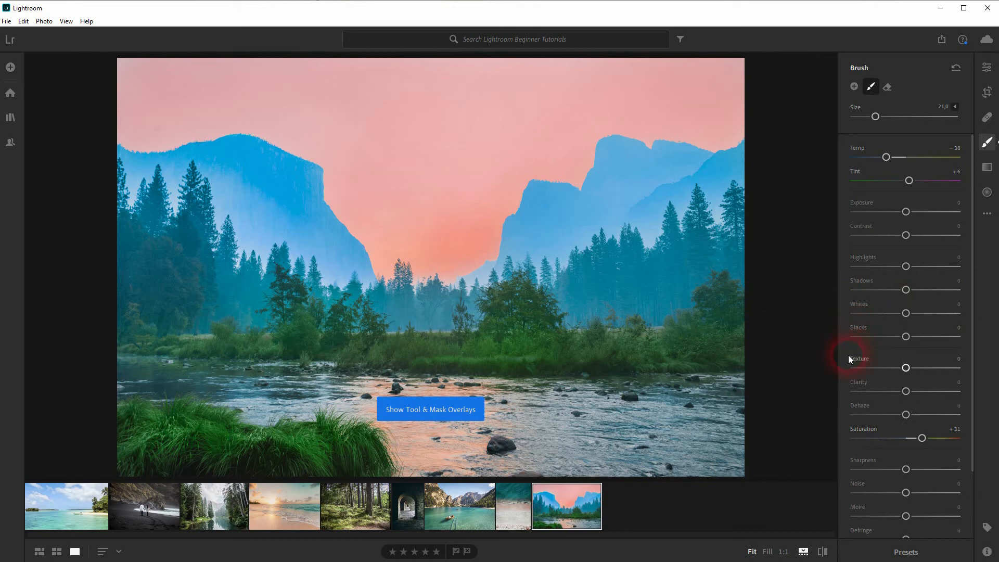
key("o")
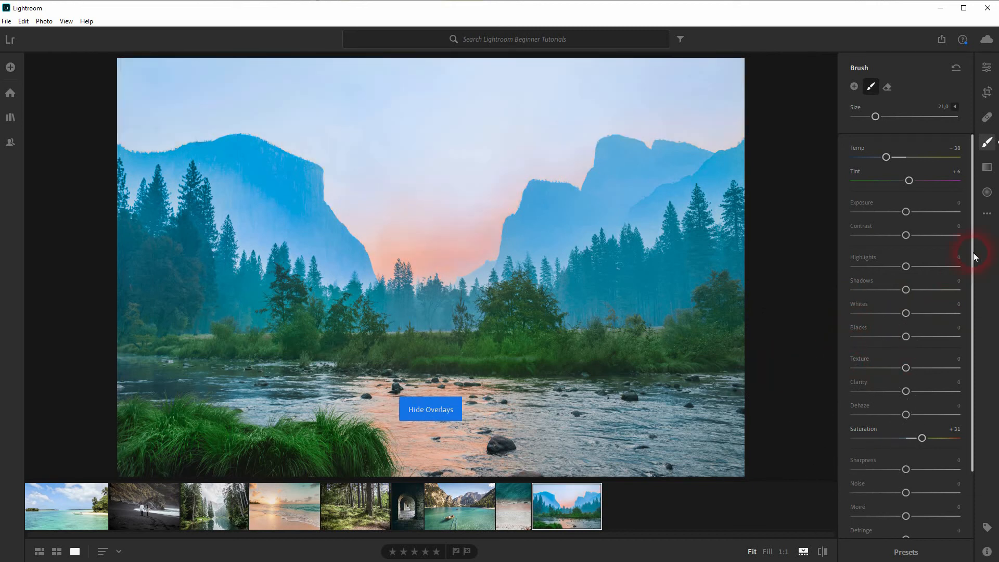
- Set the sky mask's temperature to +90, tint to +72 and saturation to +69, and apply an orange colour
left_click_drag(887, 158, 916, 181)
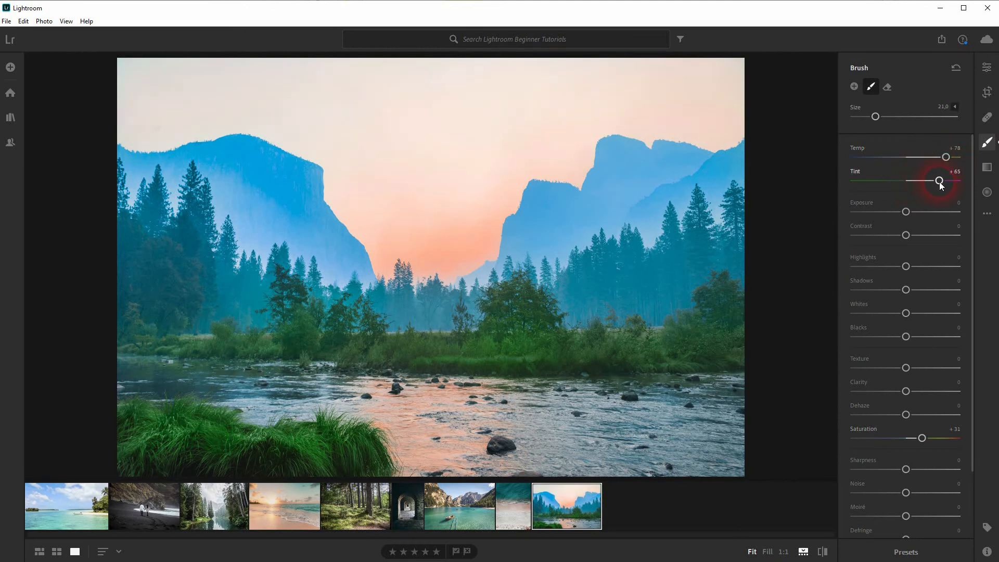
scroll(914, 398, "down", 3)
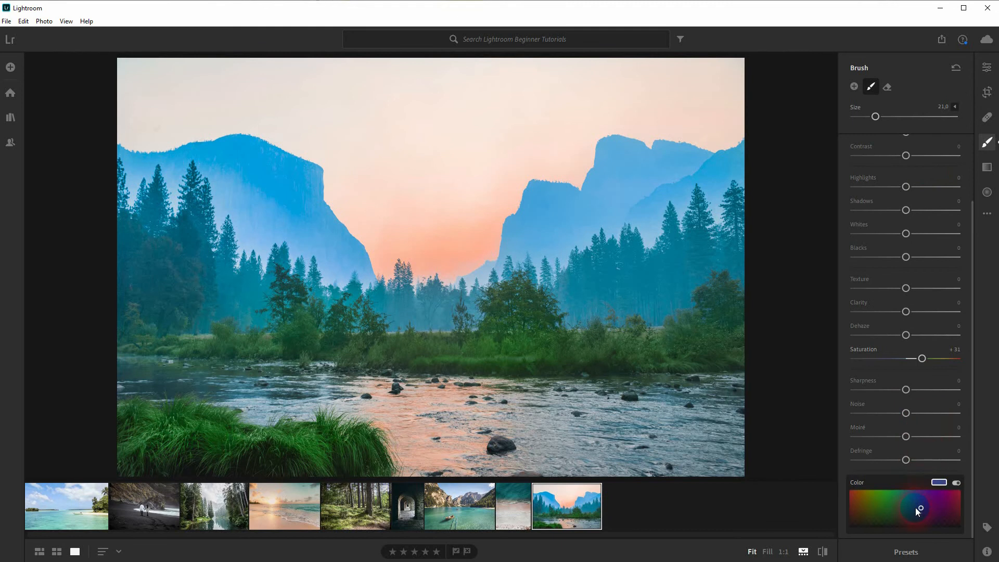
left_click_drag(866, 507, 849, 520)
left_click(863, 505)
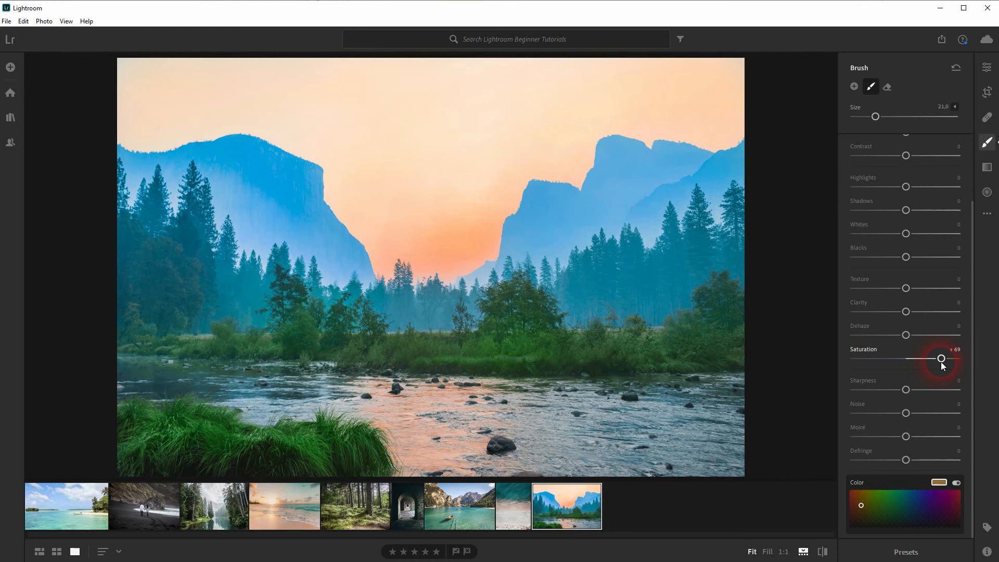
scroll(908, 255, "up", 2)
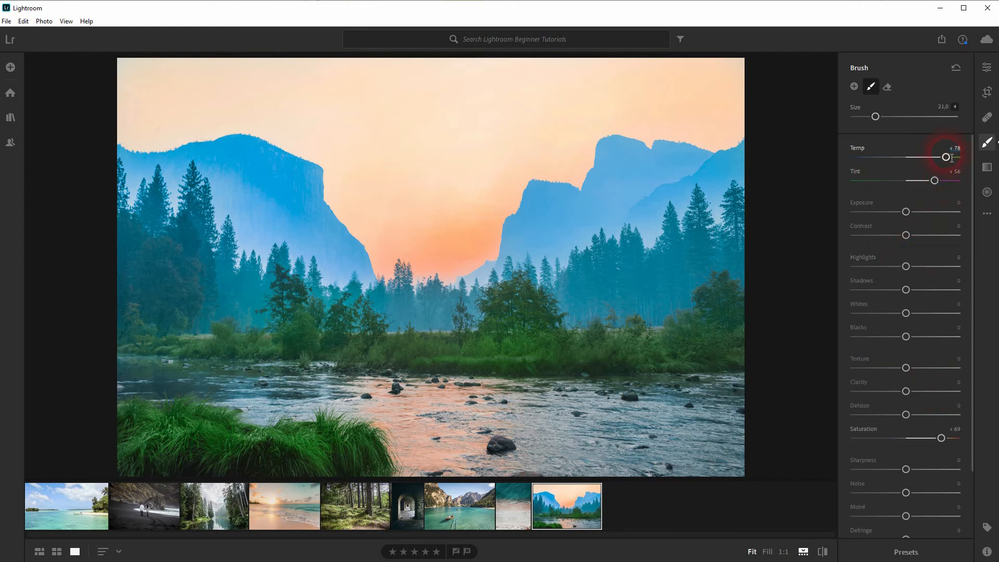
left_click_drag(958, 159, 952, 157)
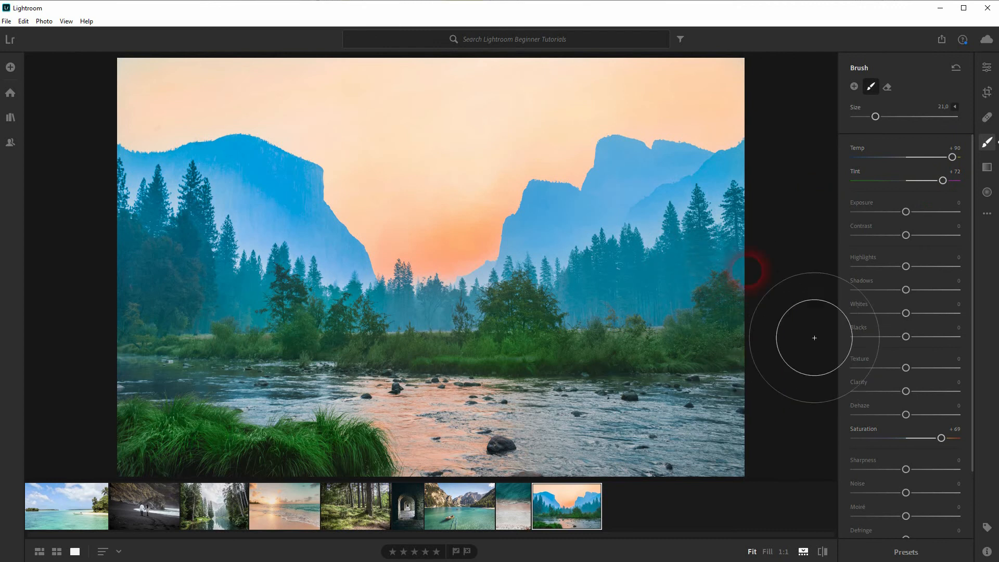
- Show the brush pins on the photo and delete the sky mask
key("h")
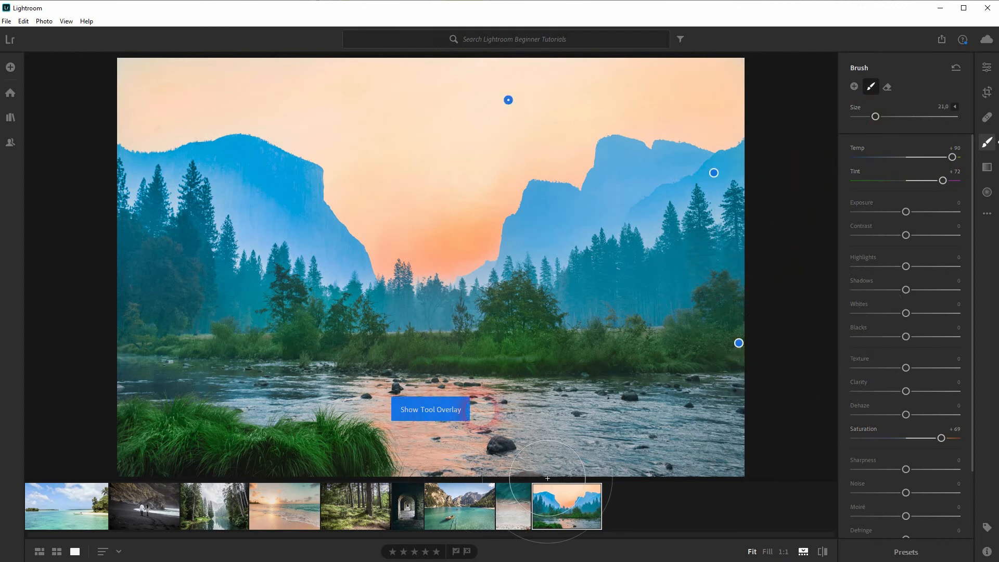
mouse_move(740, 347)
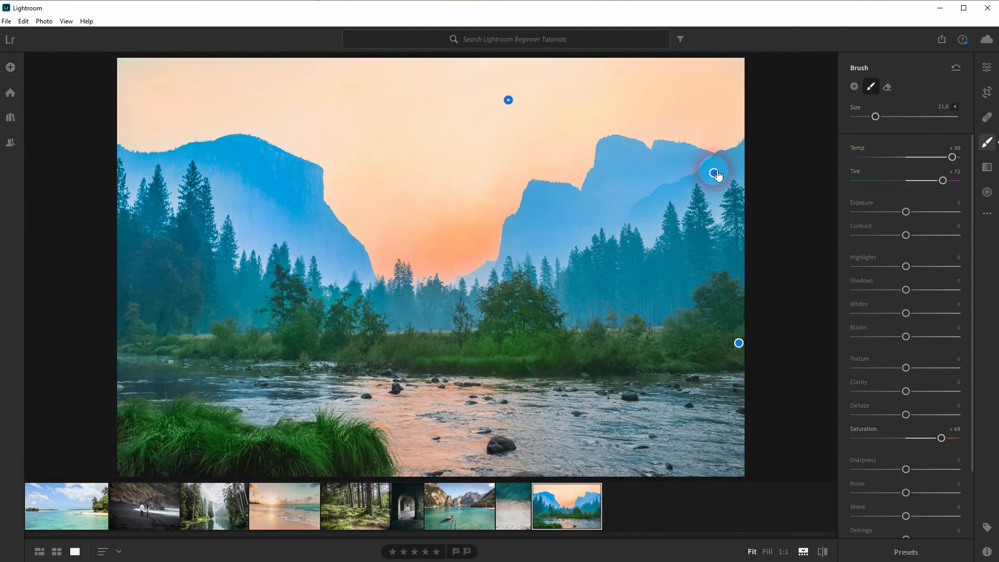
mouse_move(718, 174)
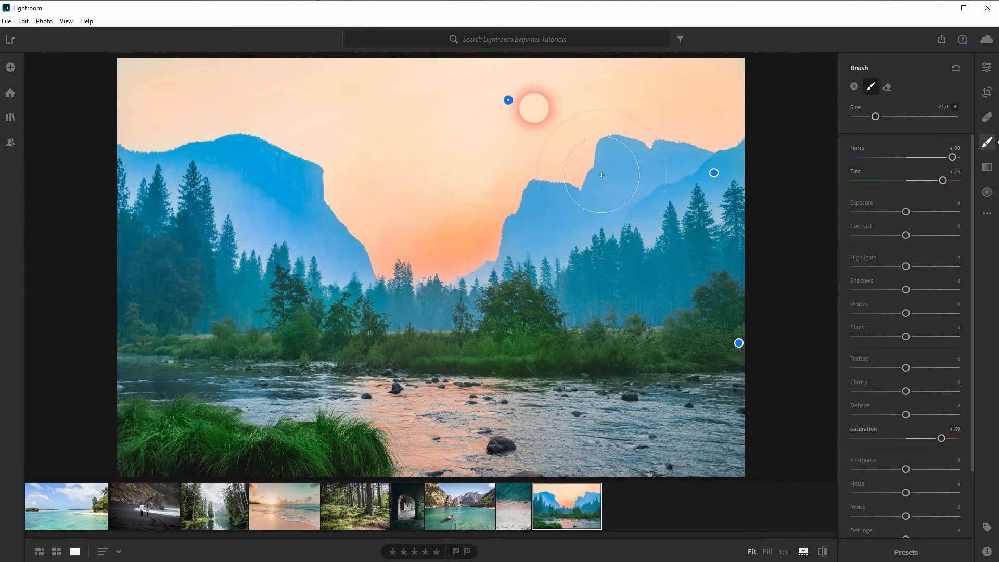
mouse_move(518, 106)
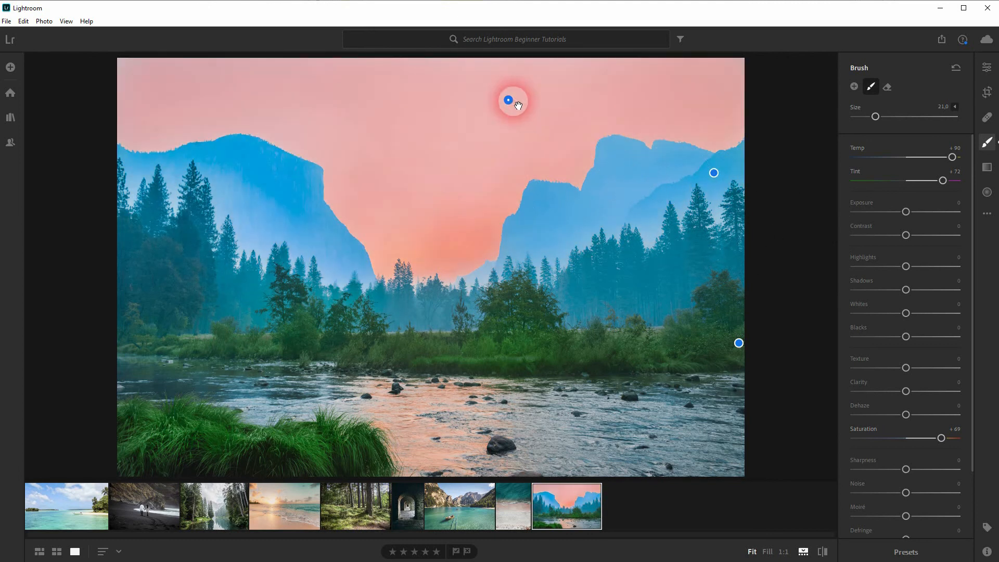
right_click(513, 100)
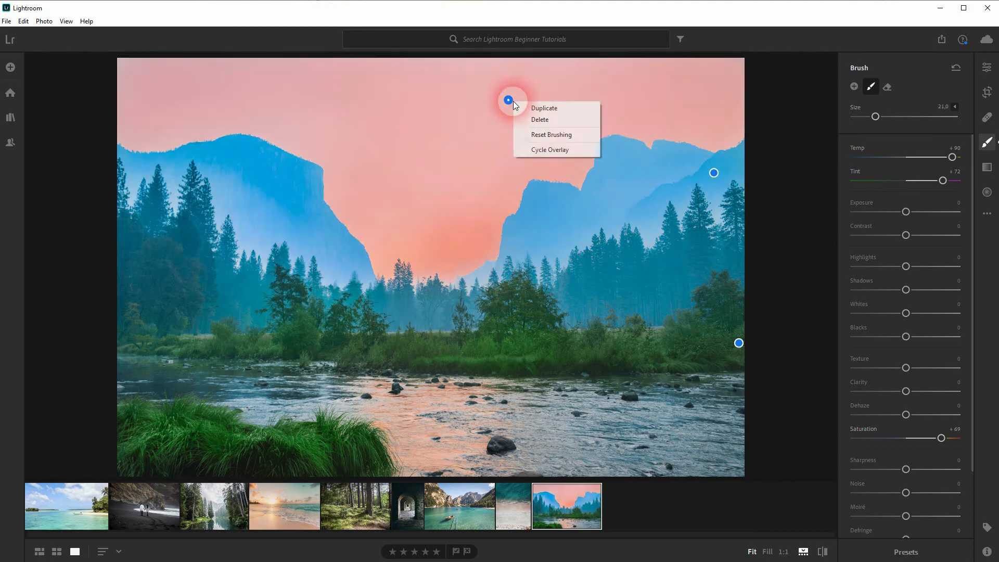
left_click(557, 122)
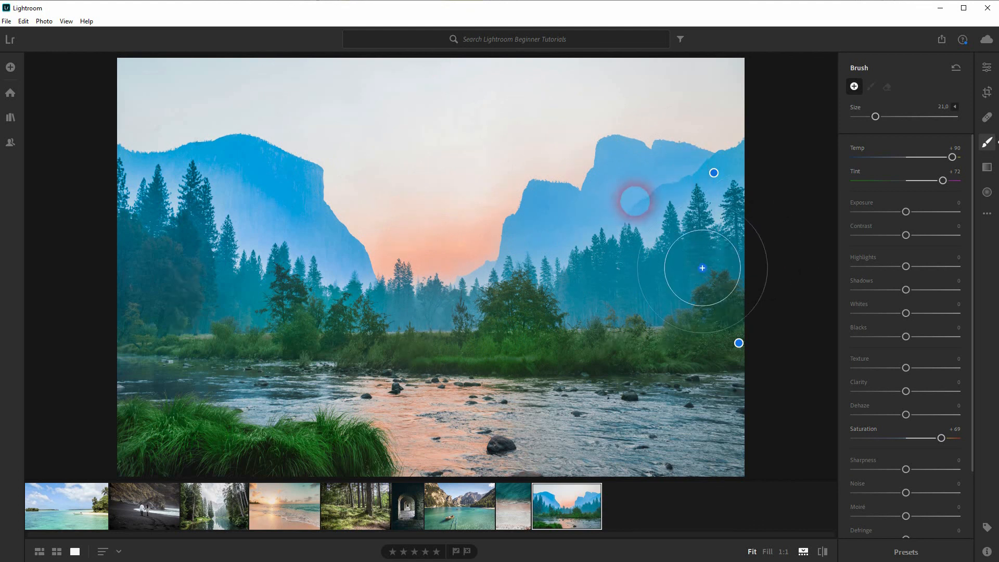
- Reset all brushing on the photo and compare the image with its original before and after the reset
mouse_move(715, 177)
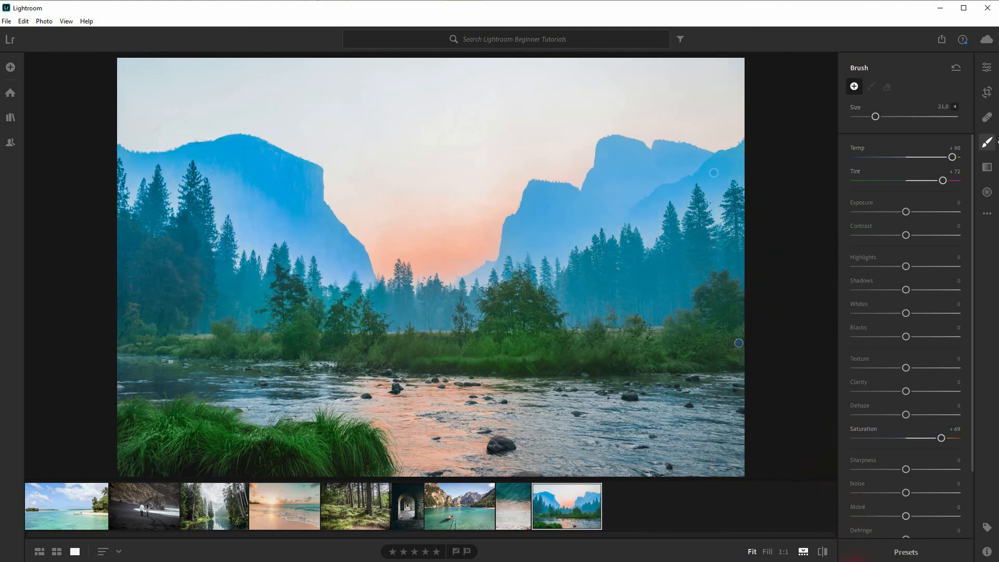
left_click(822, 551)
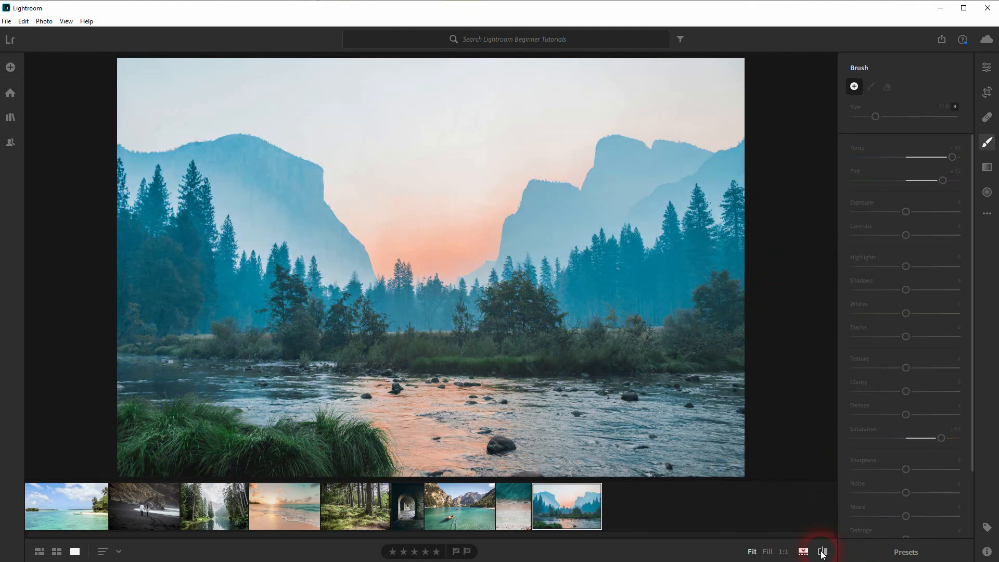
right_click(715, 174)
left_click(774, 210)
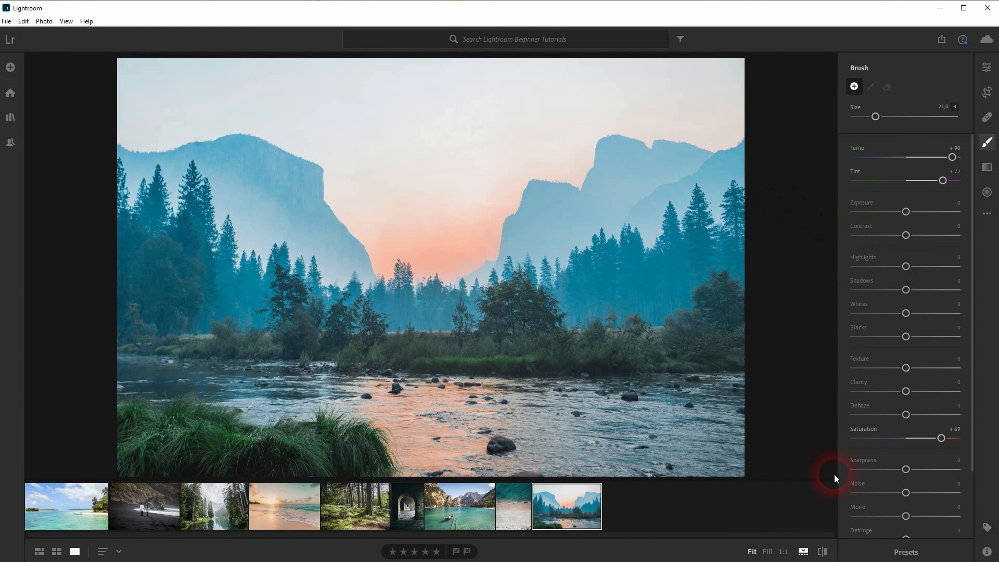
left_click(823, 551)
left_click(824, 551)
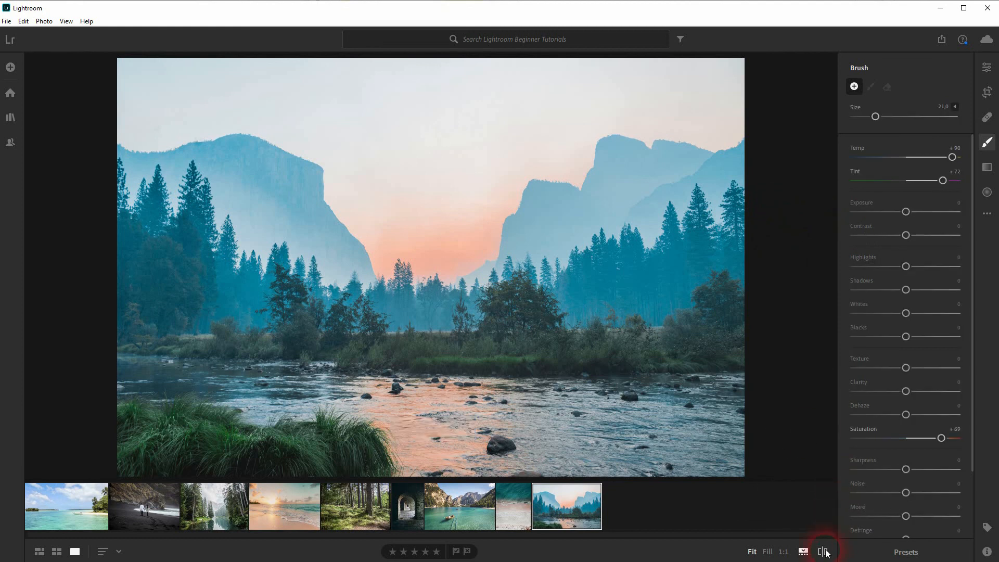